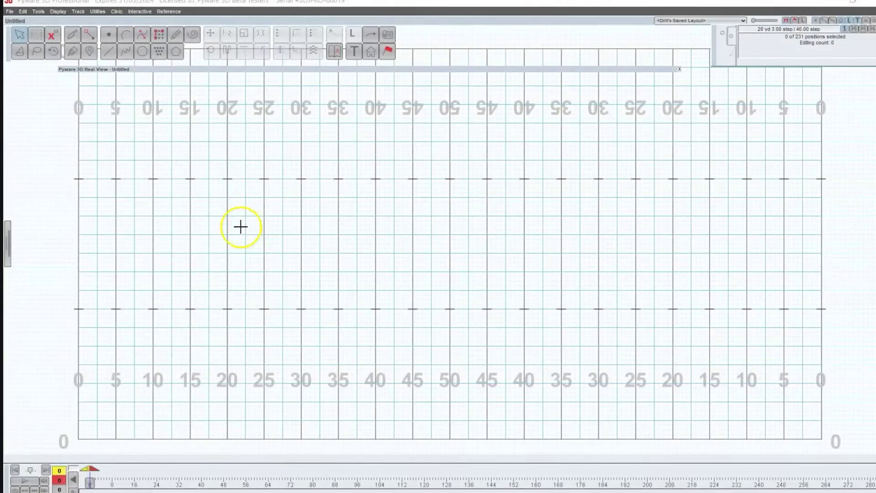
Step: Place a new block with corners on the 45- and 35-yard lines
click(159, 36)
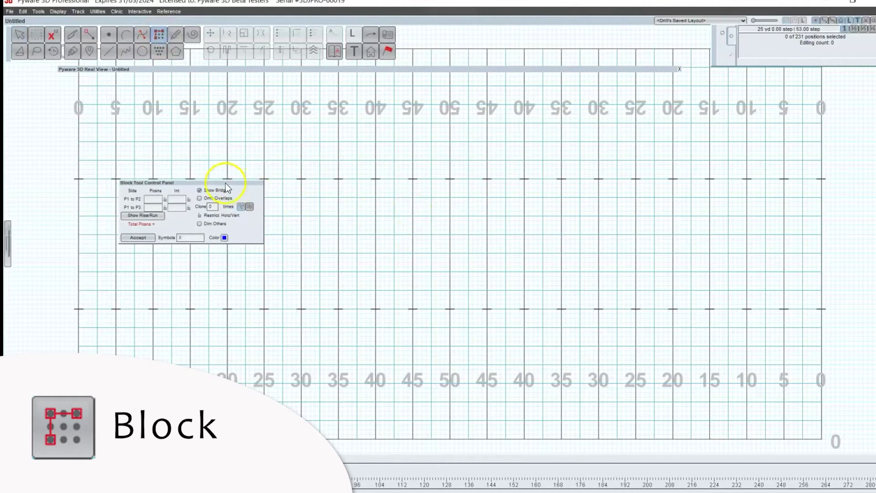
drag(226, 187, 338, 186)
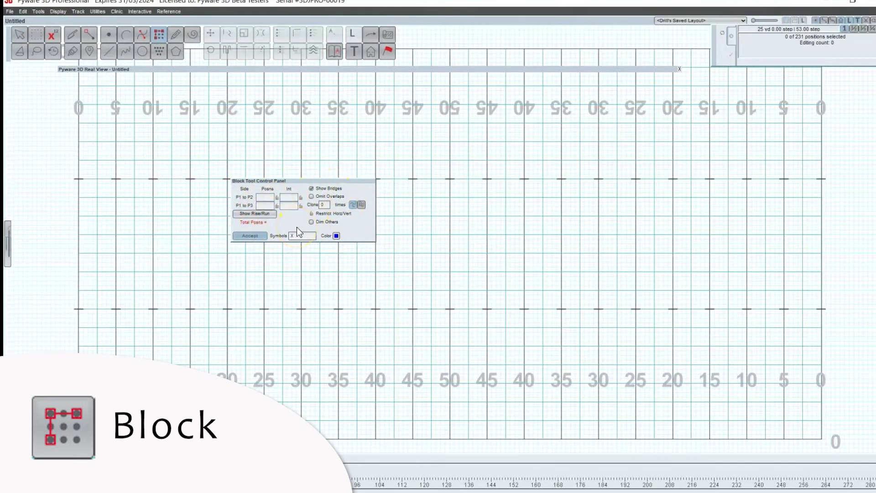
click(413, 179)
click(561, 179)
click(412, 273)
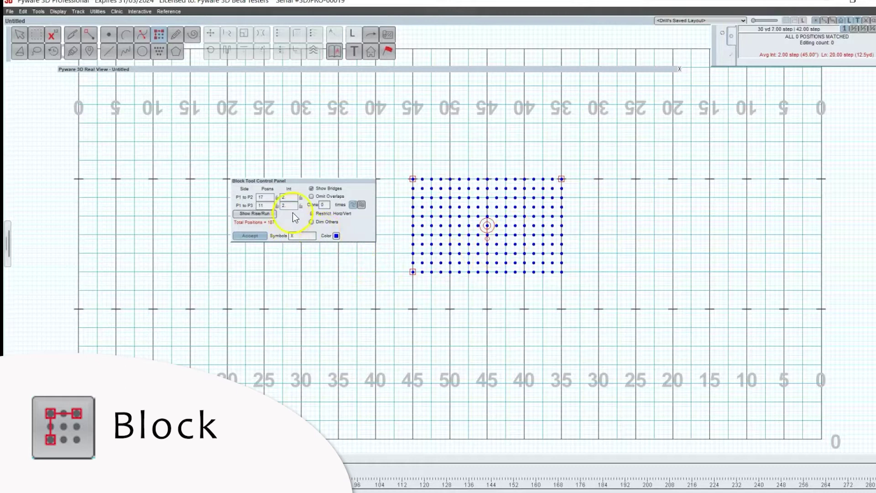
Step: Set the block's spacing to 4 steps, giving 9 by 6 positions
key(Tab)
text(4)
click(290, 206)
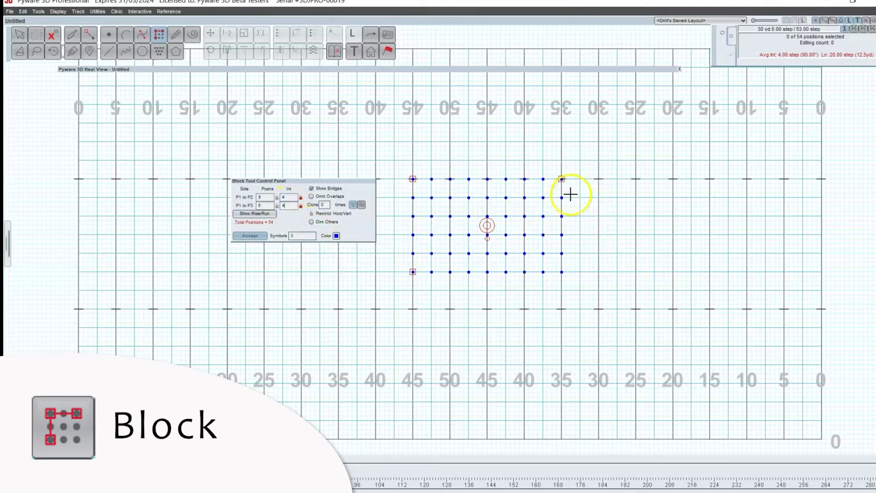
Step: Extend the block right to the 25-yard line and down to 8 rows
drag(562, 179, 629, 178)
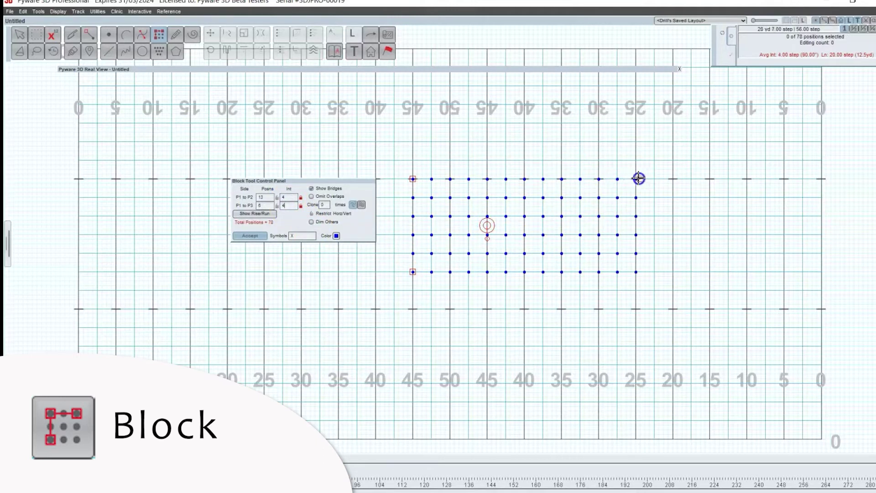
drag(413, 272, 413, 309)
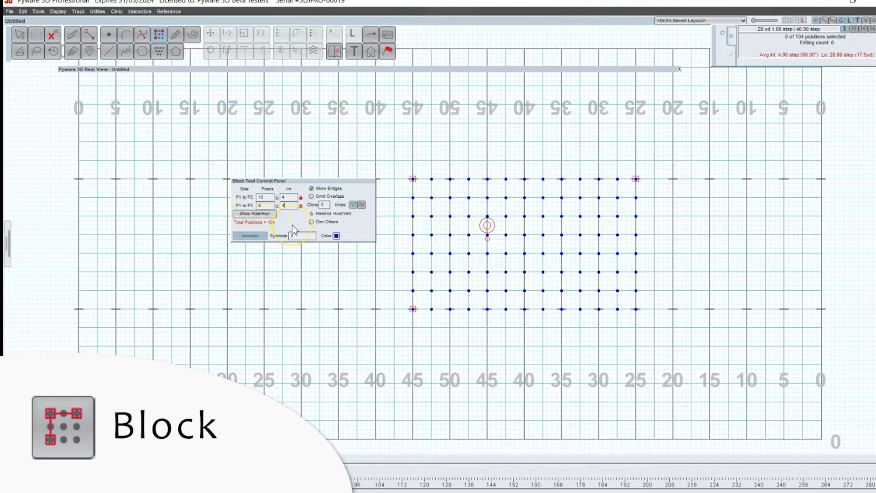
click(275, 225)
Step: Narrow the block to 7 columns and move it left to the 30-yard line
click(636, 178)
drag(635, 179, 524, 178)
drag(487, 225, 303, 224)
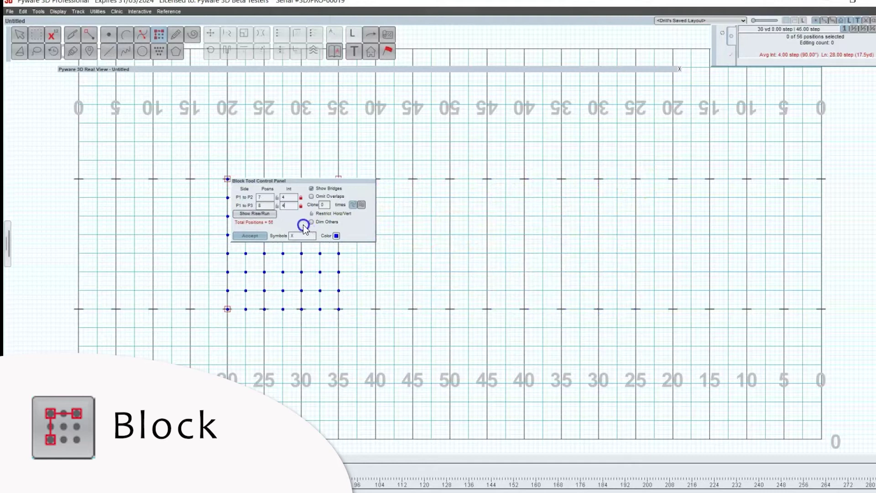
Step: Try cloning the block once with the Clone count set to 1, then undo the clone
click(324, 204)
drag(340, 183, 328, 347)
text(1)
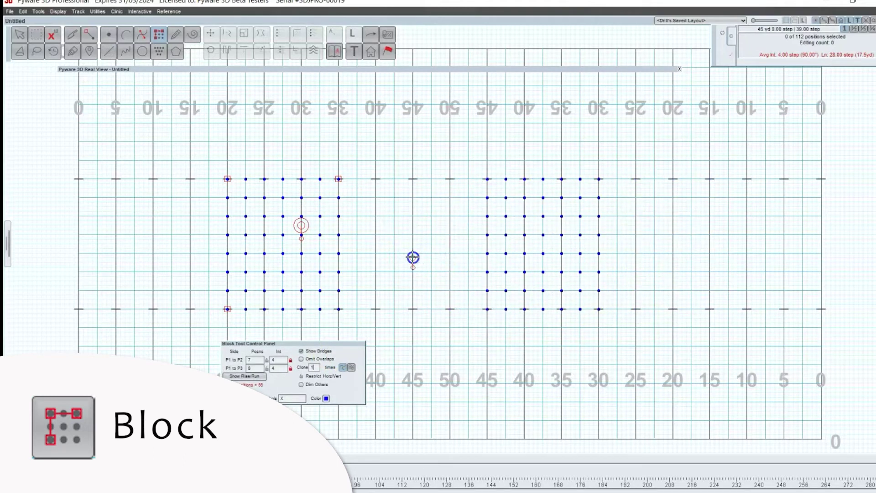
click(351, 369)
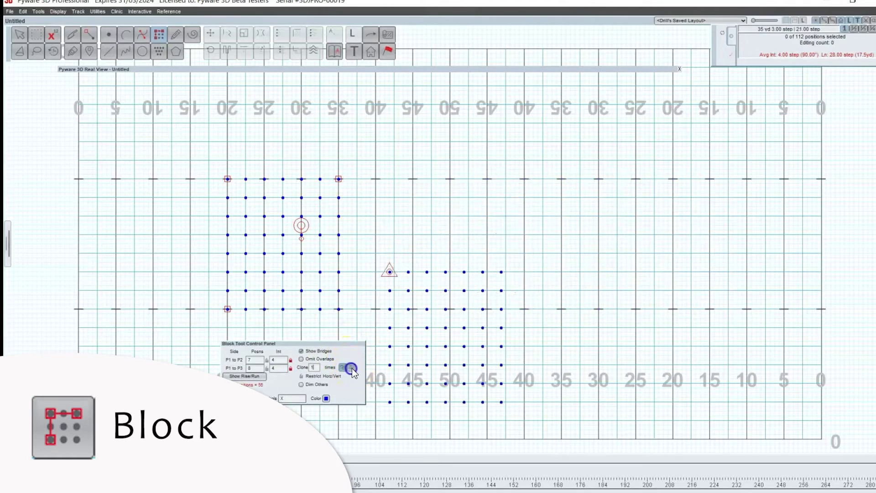
mouse_move(390, 273)
mouse_down()
mouse_move(430, 237)
mouse_move(380, 127)
mouse_move(575, 119)
mouse_move(536, 250)
mouse_move(487, 253)
mouse_up()
click(348, 368)
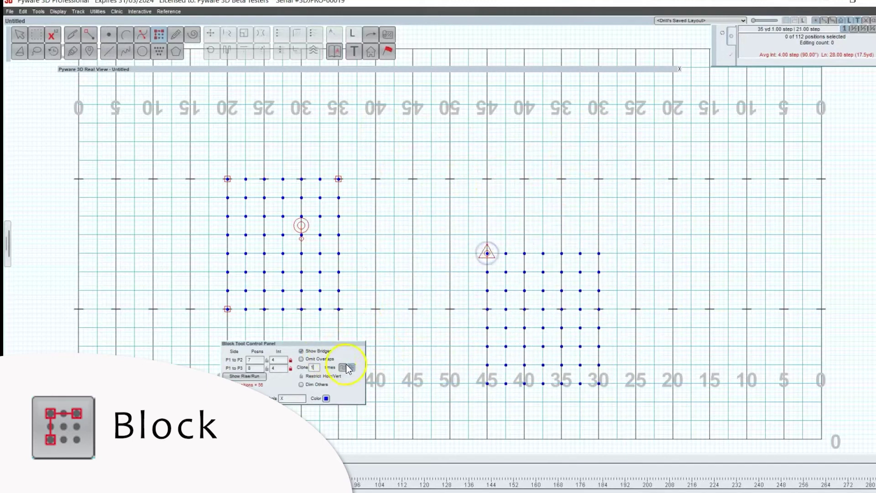
click(318, 366)
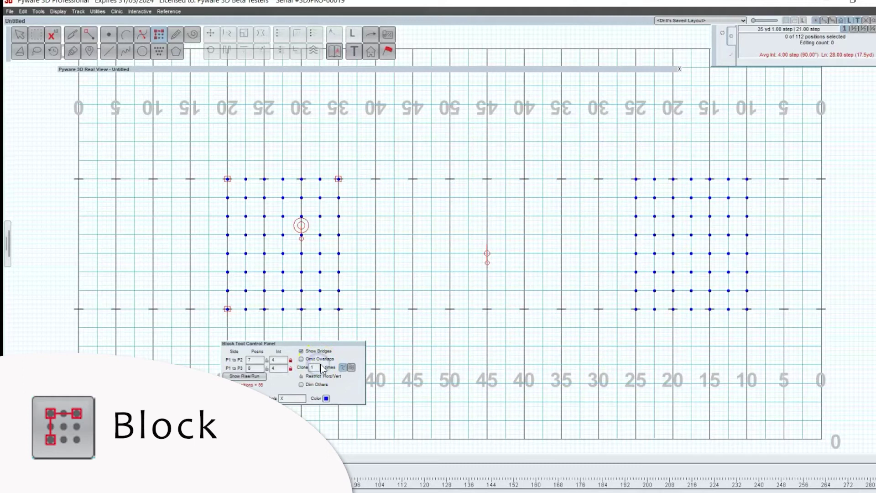
double_click(320, 365)
text(1)
click(339, 371)
key(ctrl+z)
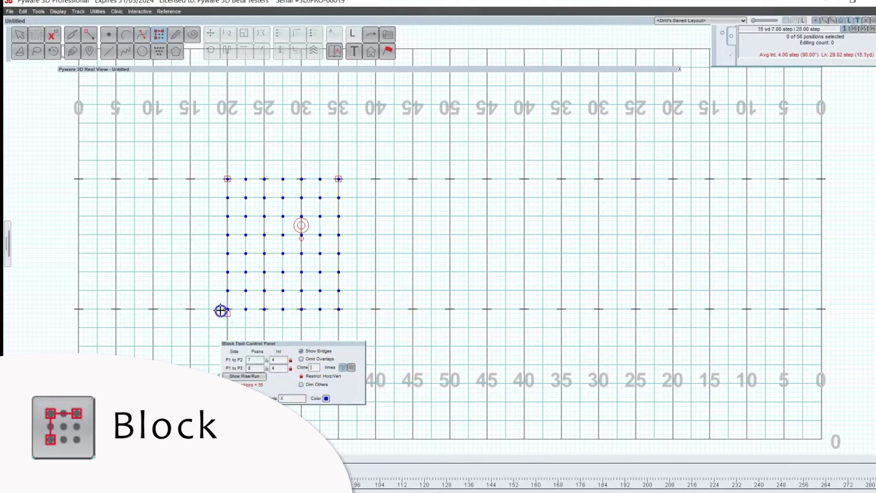
Step: Widen the block to 8 by 8, turn off Dim Others, and reposition the block settings panel
drag(337, 178, 353, 165)
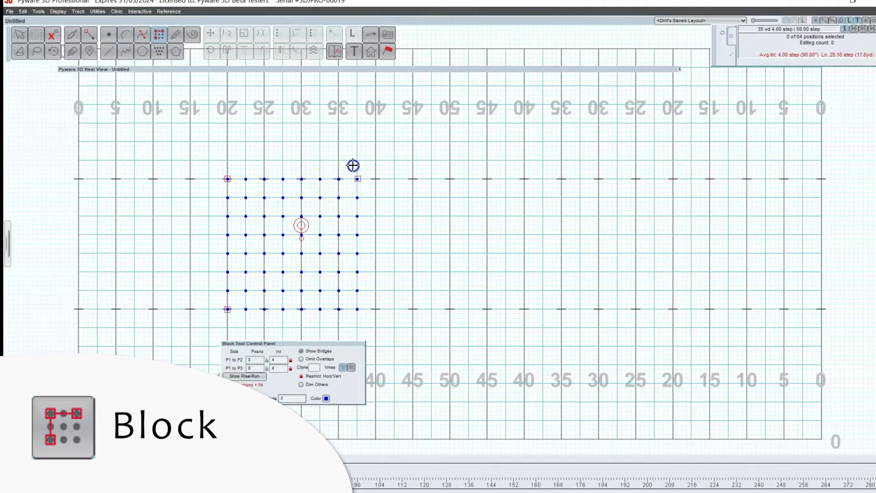
mouse_move(227, 178)
mouse_down()
mouse_move(221, 210)
mouse_move(117, 211)
mouse_move(225, 193)
mouse_move(228, 179)
mouse_up()
click(300, 385)
drag(308, 344, 472, 181)
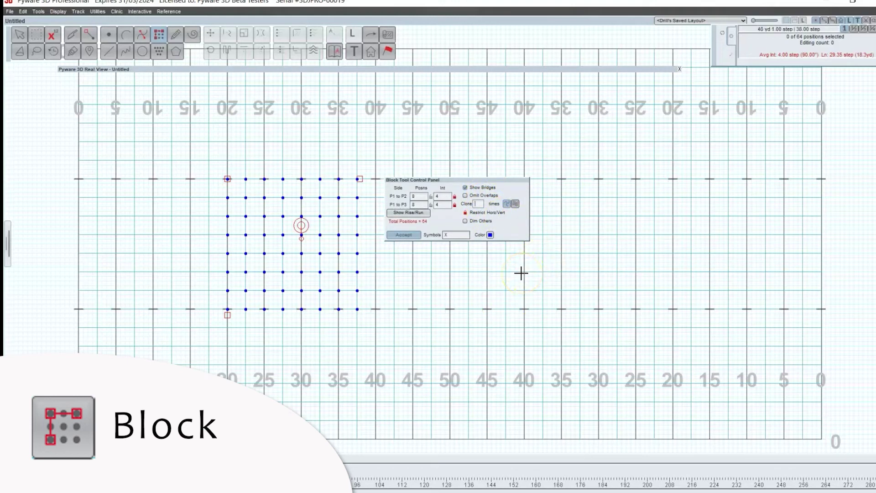
Step: Start a new block from three diagonal points, forming a diamond near the 45-yard line
click(162, 34)
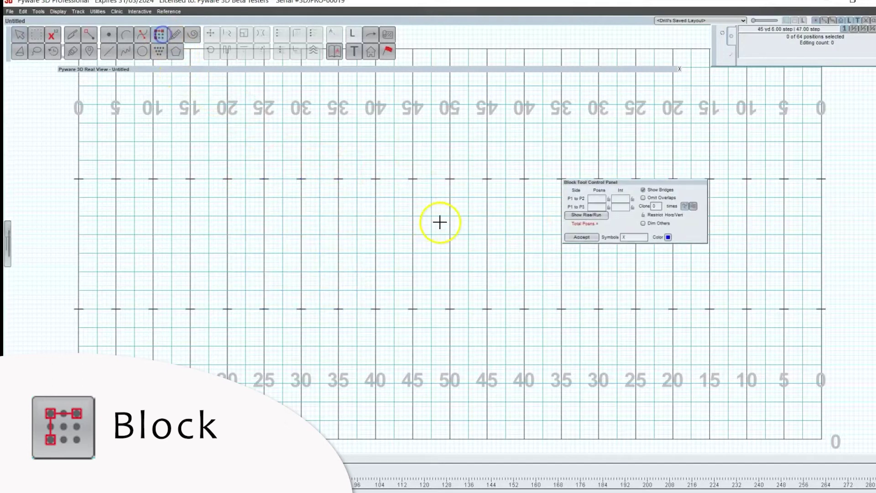
click(375, 235)
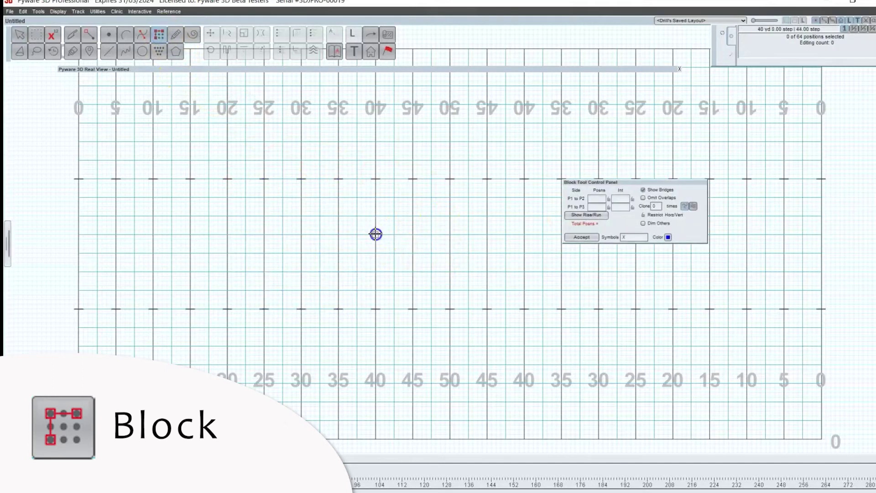
click(413, 197)
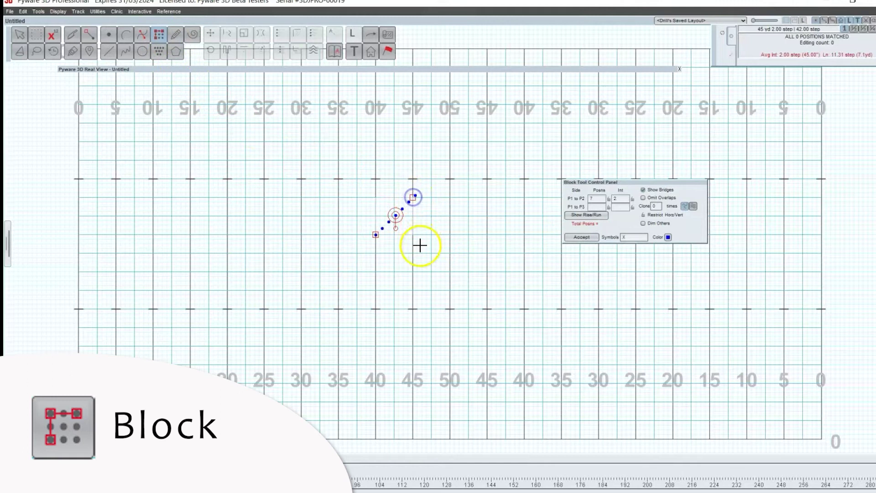
click(413, 273)
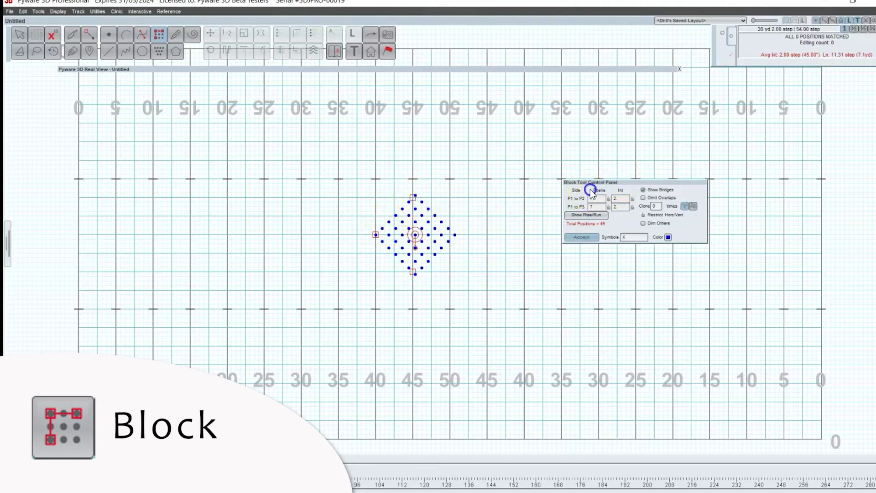
Step: Set the diamond's positions to 5 per side, making it 5 by 5
drag(603, 181, 571, 187)
double_click(565, 206)
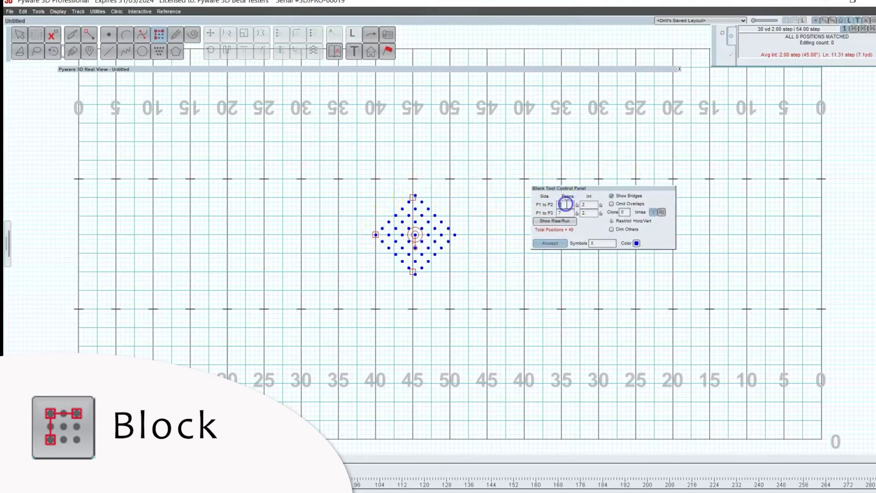
mouse_move(376, 234)
mouse_down()
mouse_move(401, 239)
mouse_move(382, 240)
mouse_move(383, 228)
mouse_up()
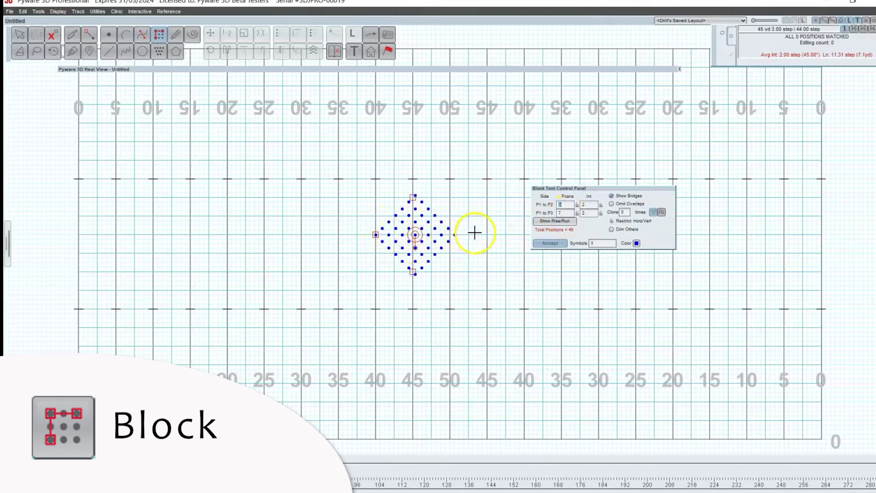
double_click(565, 213)
text(5)
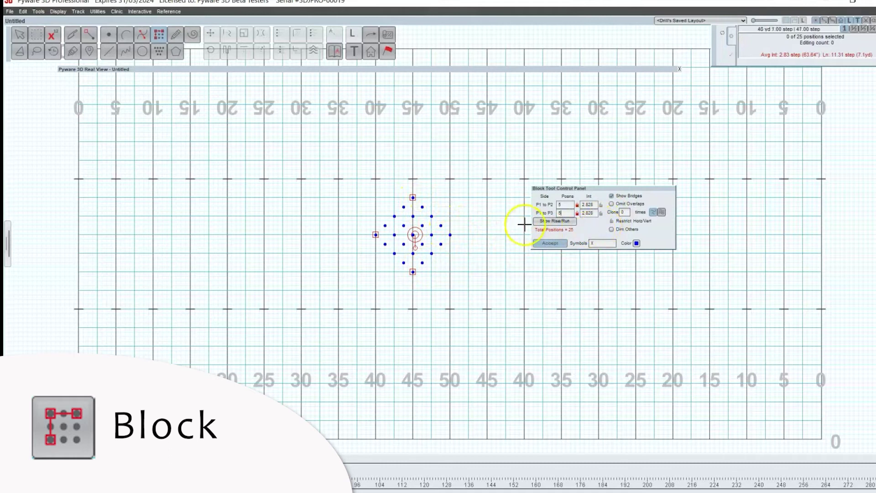
Step: Unlock depth spacing, stretch the diamond up and down to 156 positions, then discard it
mouse_move(412, 197)
mouse_down()
mouse_move(420, 186)
mouse_move(412, 197)
mouse_up()
click(577, 213)
drag(413, 197, 475, 133)
drag(412, 272, 477, 337)
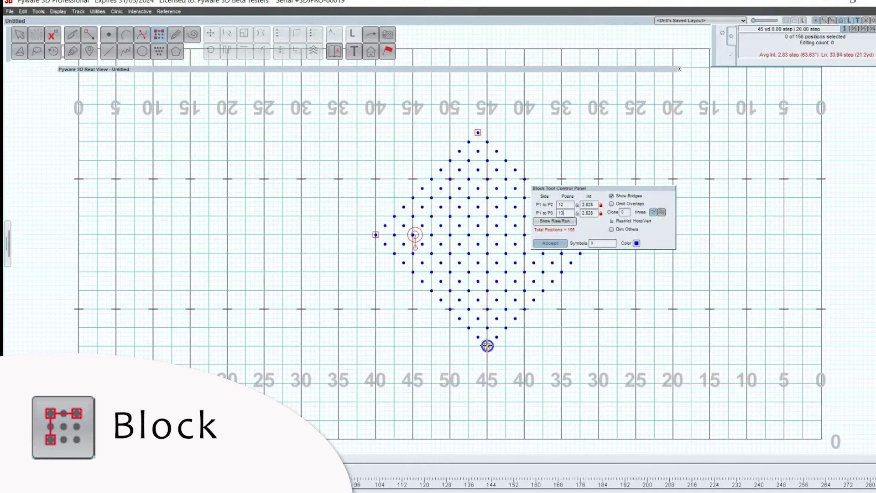
drag(557, 189, 627, 127)
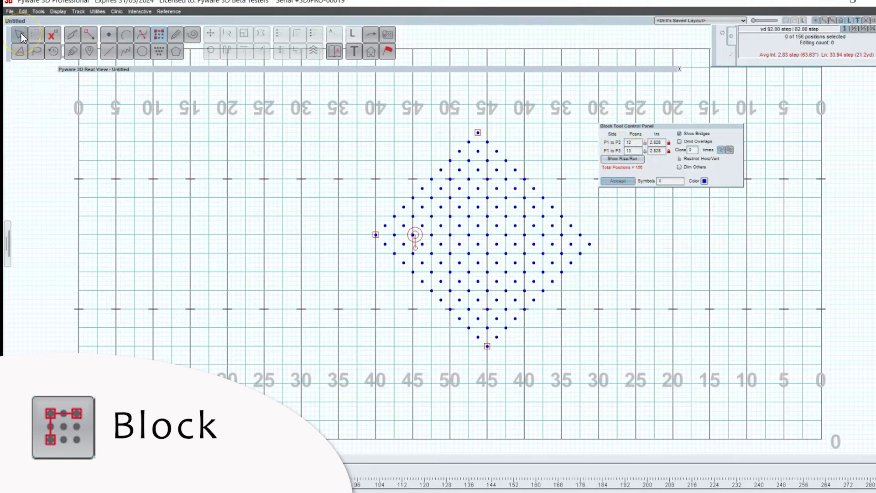
key(Escape)
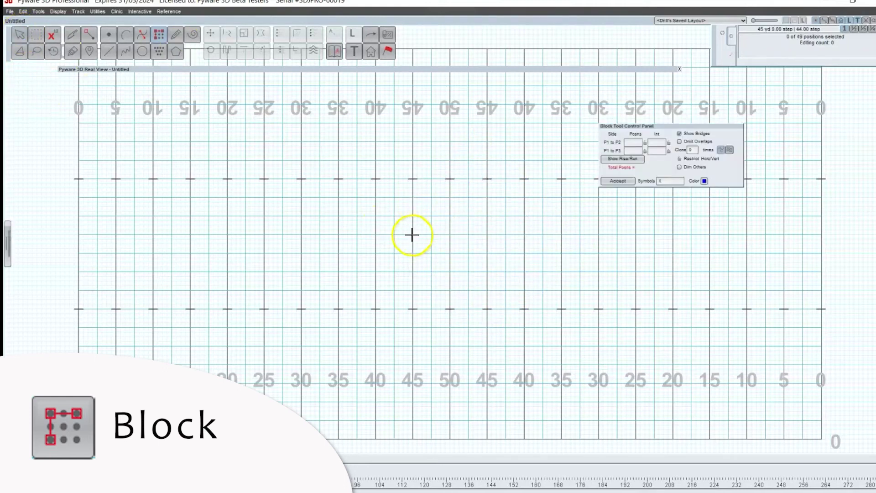
Step: Draw a 7-by-7 diamond block at midfield and set its rise and run to 2
mouse_move(413, 234)
mouse_down()
mouse_move(442, 215)
mouse_move(449, 197)
mouse_up()
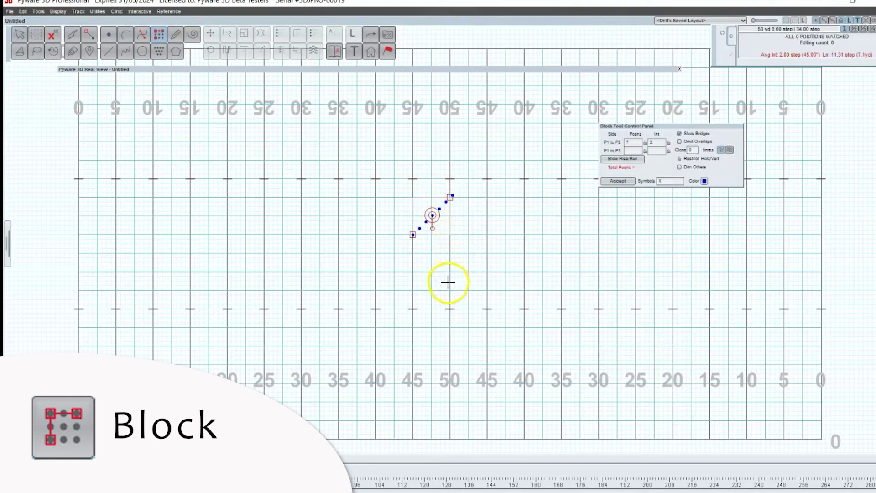
click(449, 271)
click(614, 161)
click(634, 142)
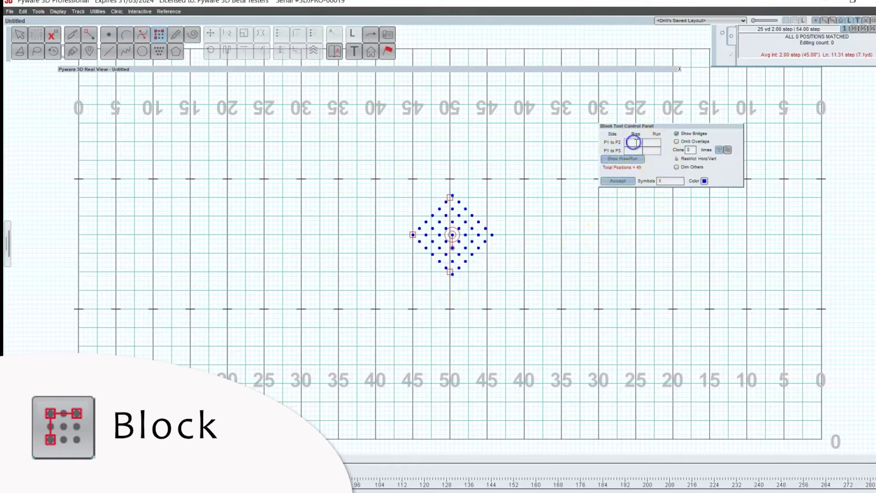
text(2)
key(Tab)
text(2)
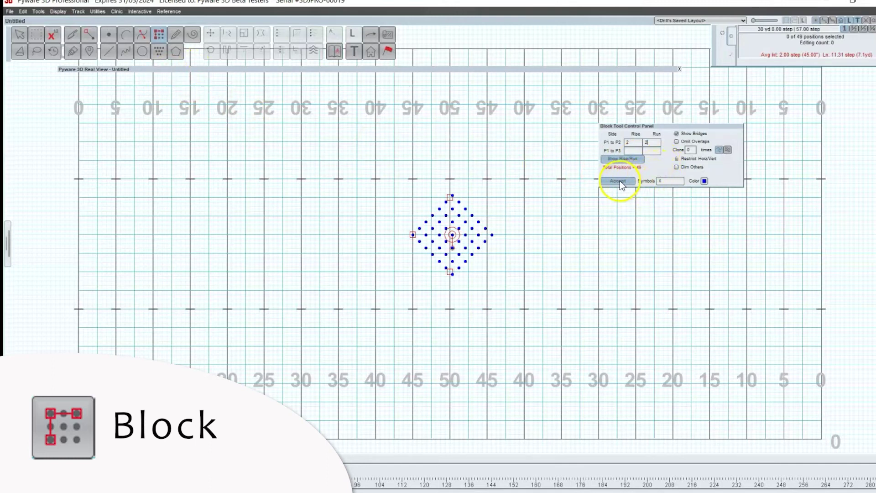
Step: Switch back to position values, set both sides to 5, then enlarge the diamond
click(620, 159)
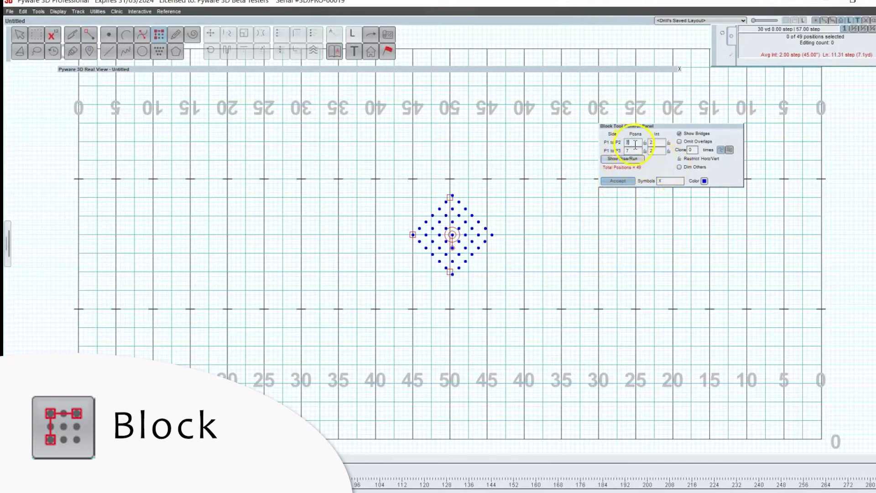
text(5)
key(Tab)
text(5)
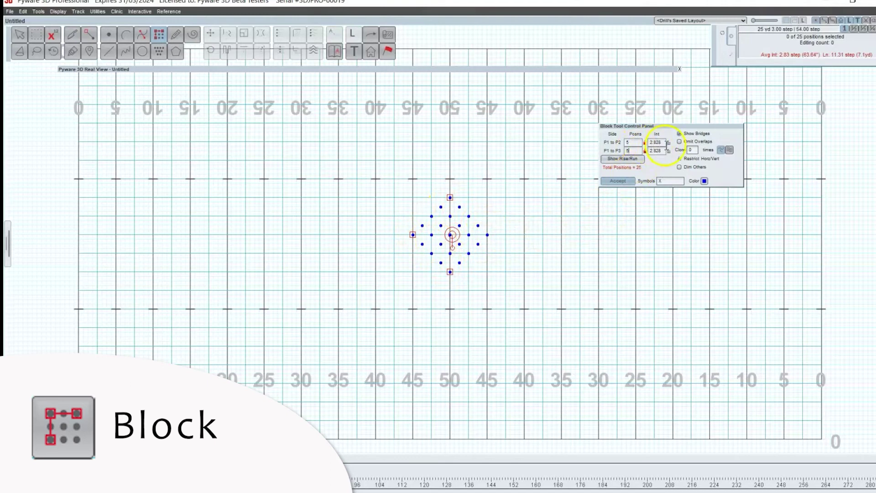
click(645, 145)
drag(450, 197, 487, 160)
drag(450, 272, 486, 309)
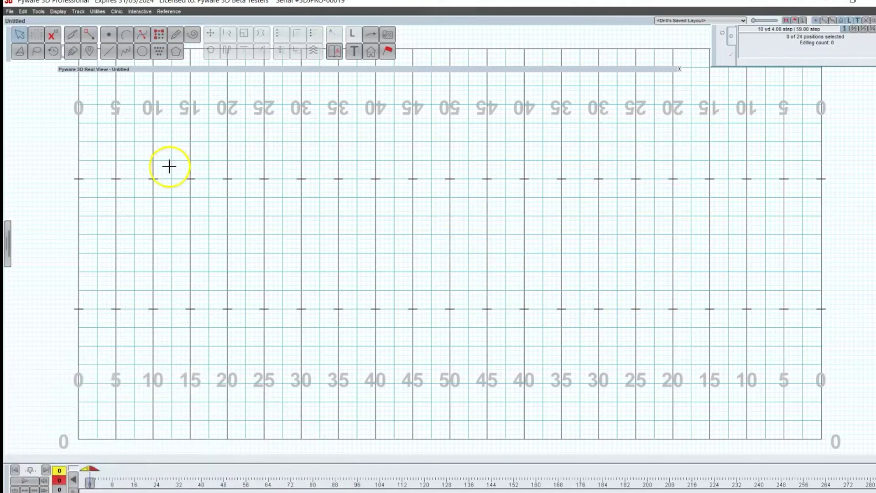
Step: Draw a filled triangle between the two 40-yard lines with its bottom corner near midfield
click(159, 52)
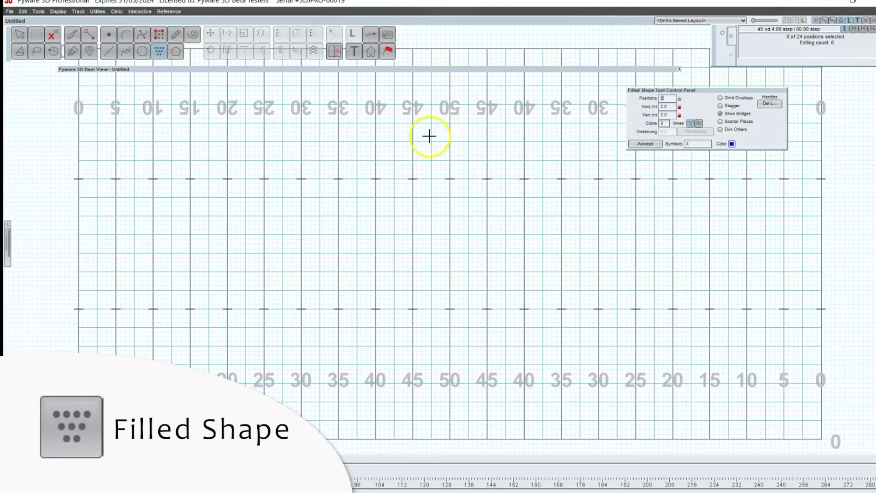
click(403, 178)
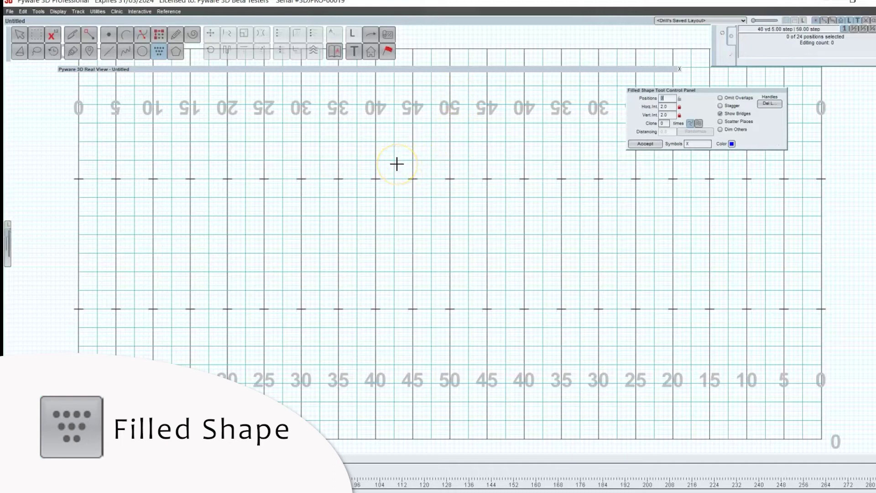
click(404, 187)
drag(405, 187, 376, 179)
click(487, 191)
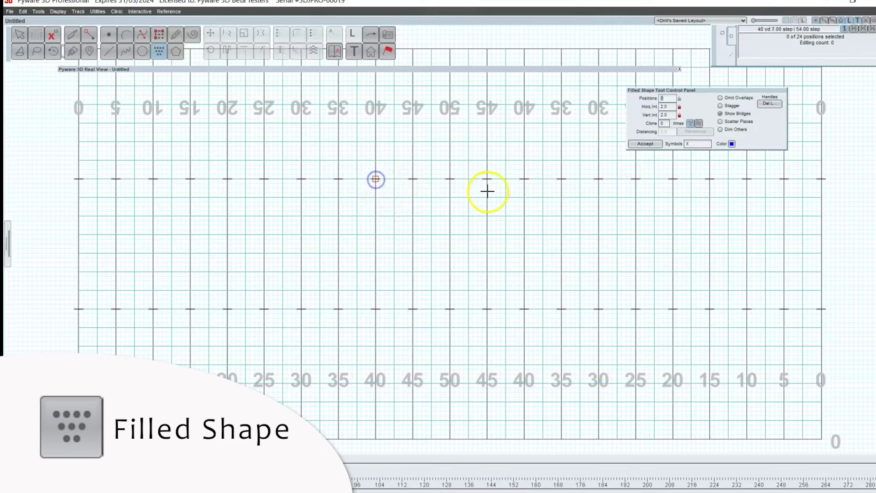
drag(488, 191, 524, 179)
click(380, 184)
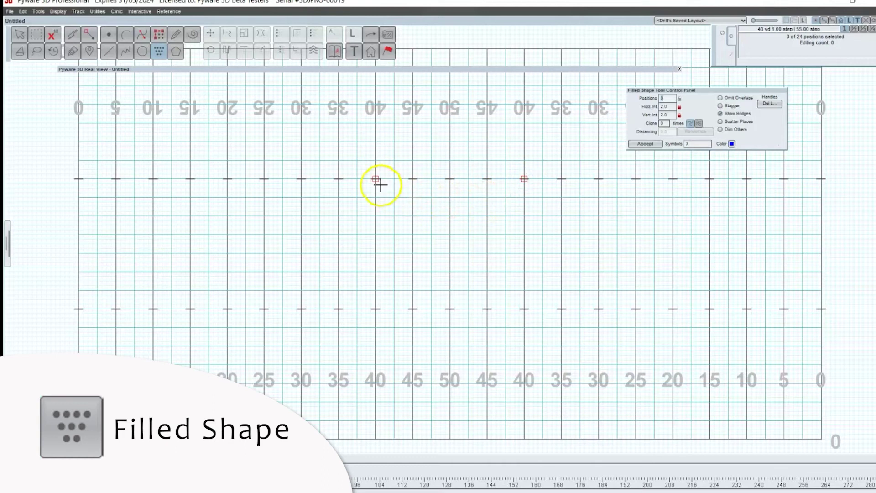
click(450, 271)
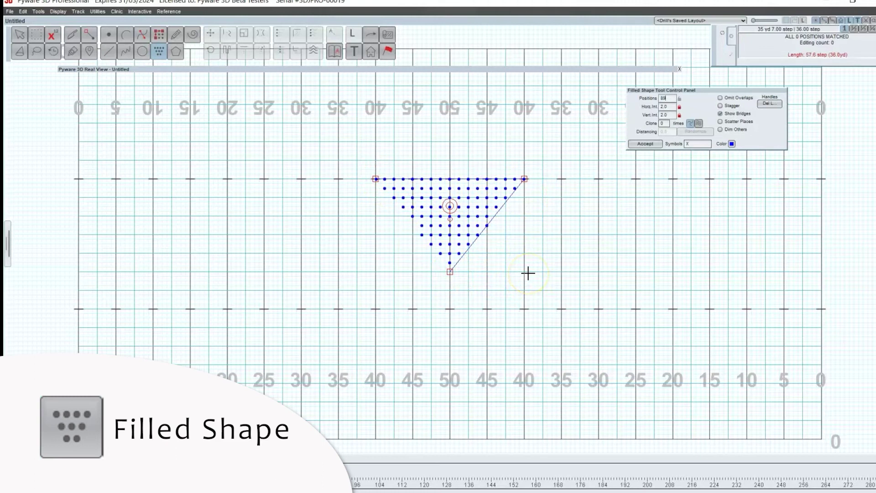
Step: Stagger the triangle's dots, set 45 positions, adjust its corners, then discard it
click(727, 106)
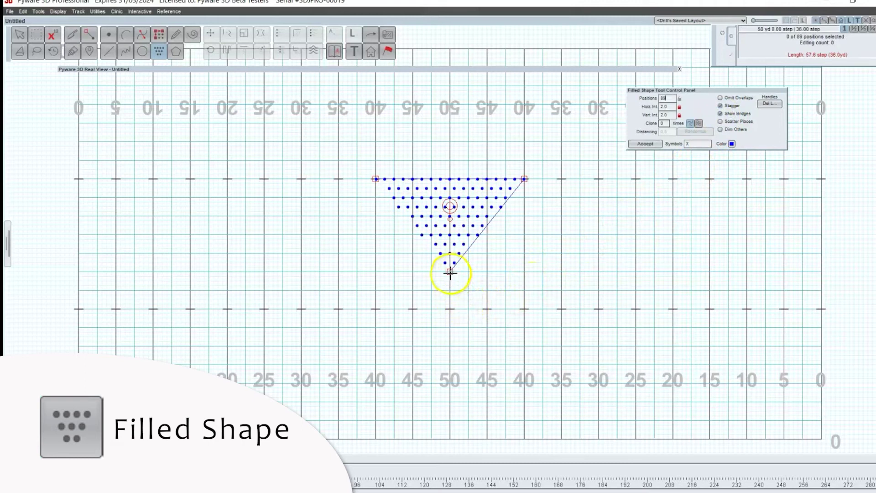
mouse_move(450, 272)
mouse_down()
mouse_move(450, 288)
mouse_move(482, 303)
mouse_move(455, 300)
mouse_move(450, 290)
mouse_up()
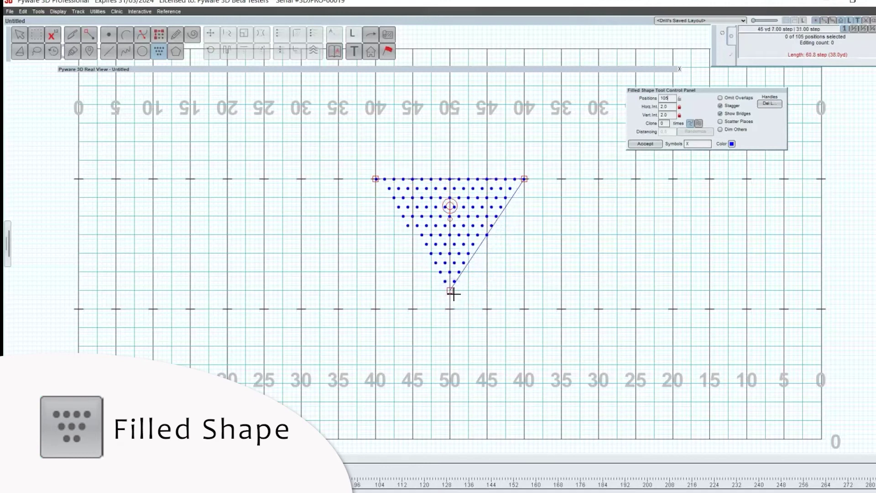
click(548, 269)
double_click(667, 98)
text(45)
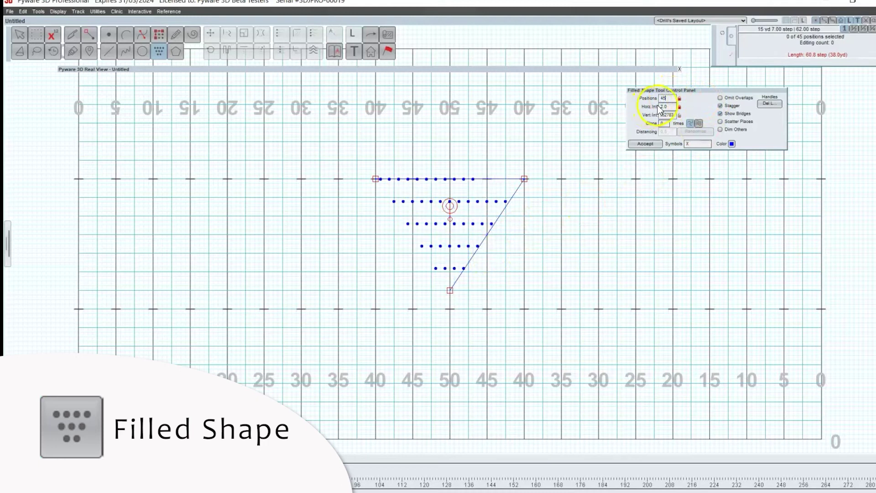
mouse_move(524, 179)
mouse_down()
mouse_move(487, 180)
mouse_move(508, 180)
mouse_up()
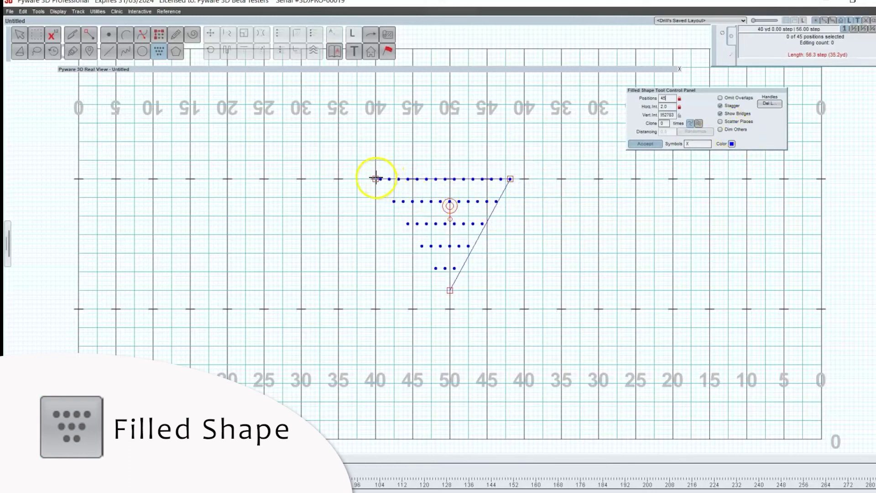
drag(375, 179, 394, 179)
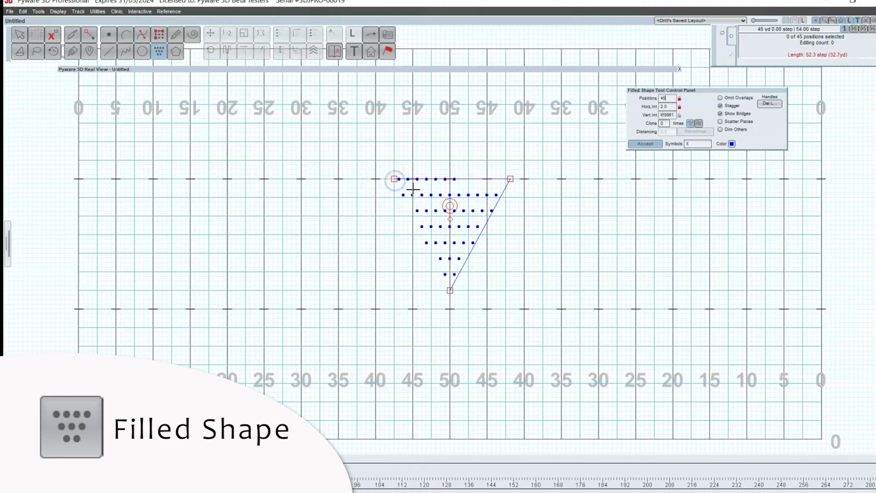
click(159, 51)
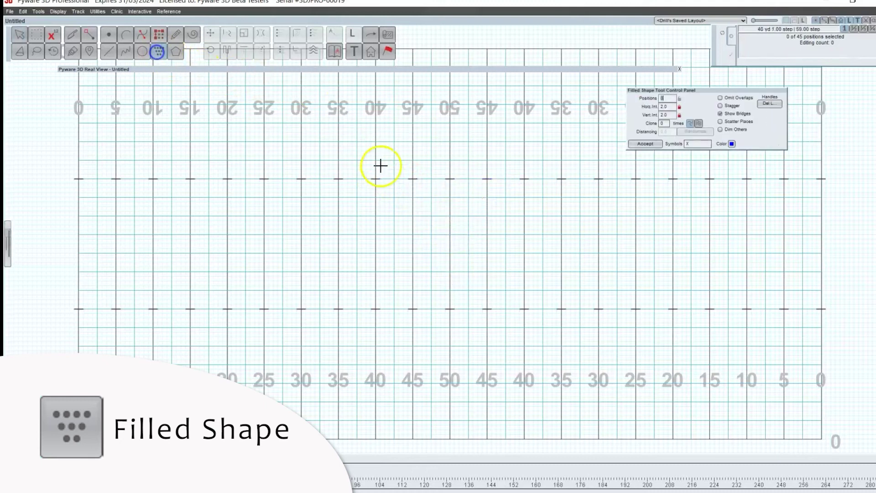
Step: Outline a five-sided filled shape between the 30- and 45-yard lines near midfield
click(301, 179)
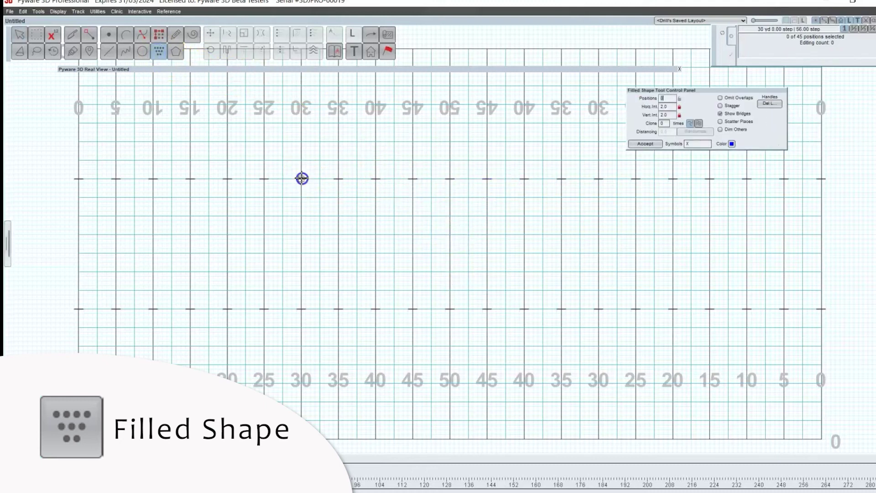
click(486, 179)
click(450, 252)
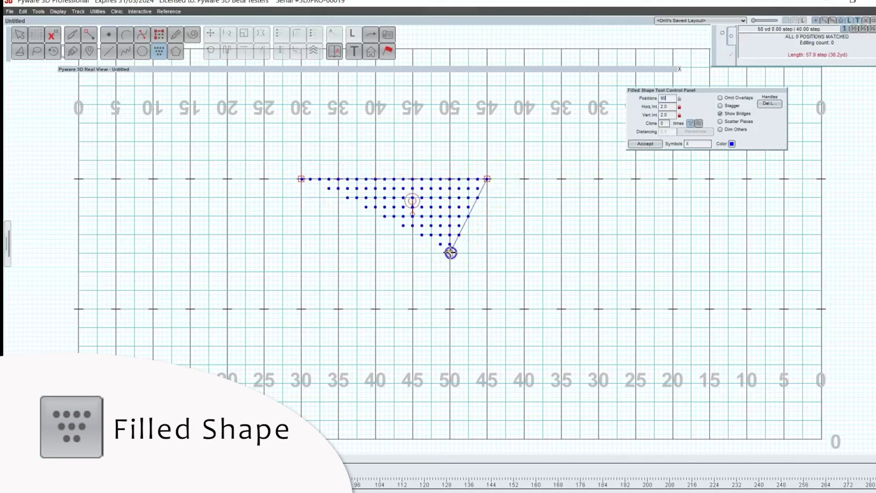
click(338, 252)
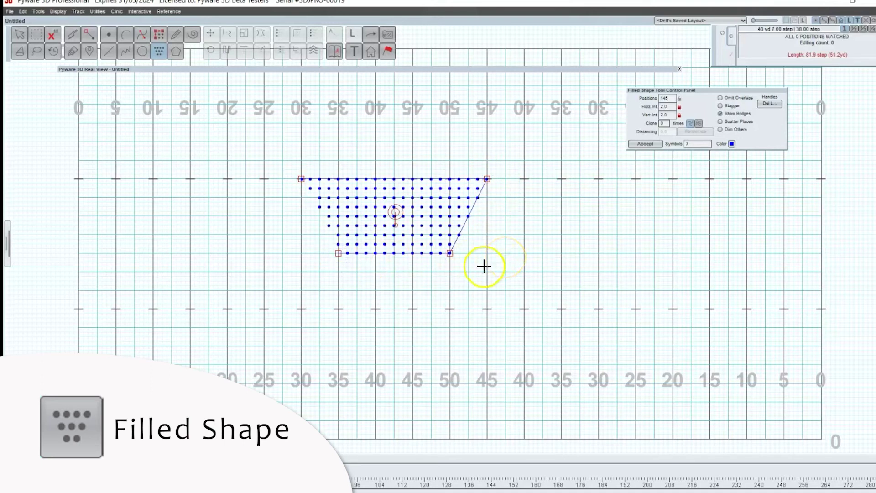
drag(338, 253, 409, 276)
click(408, 275)
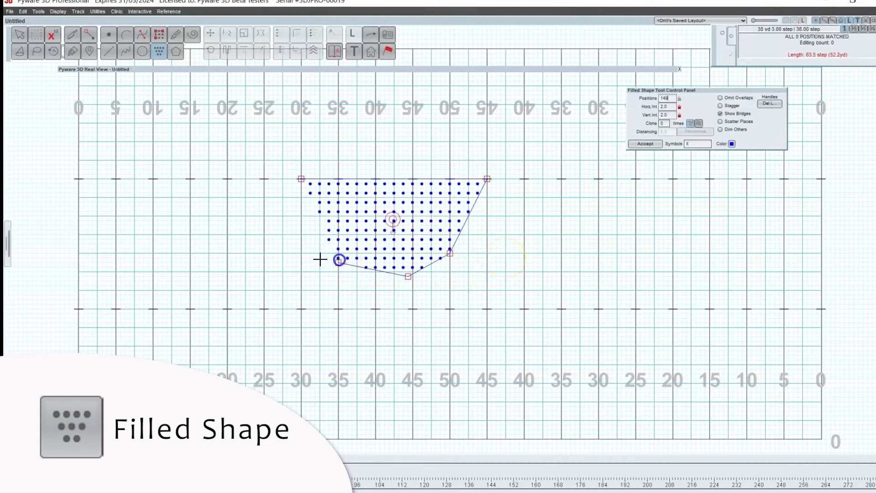
click(338, 234)
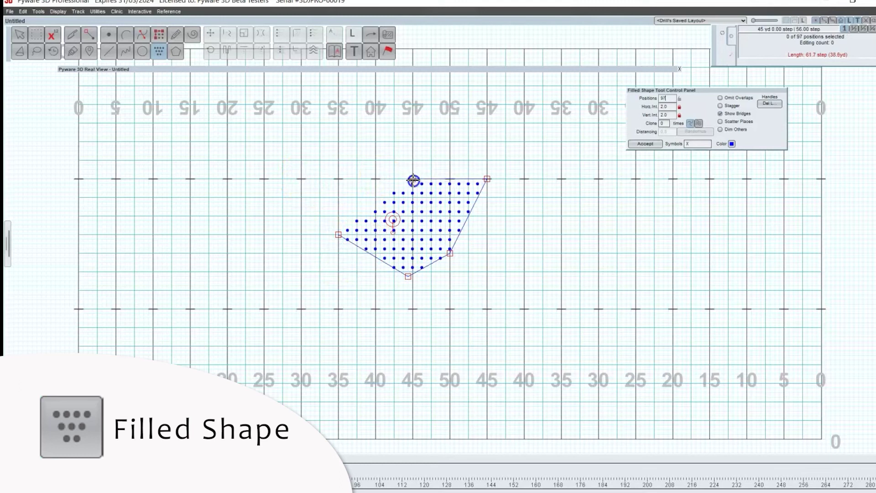
click(410, 178)
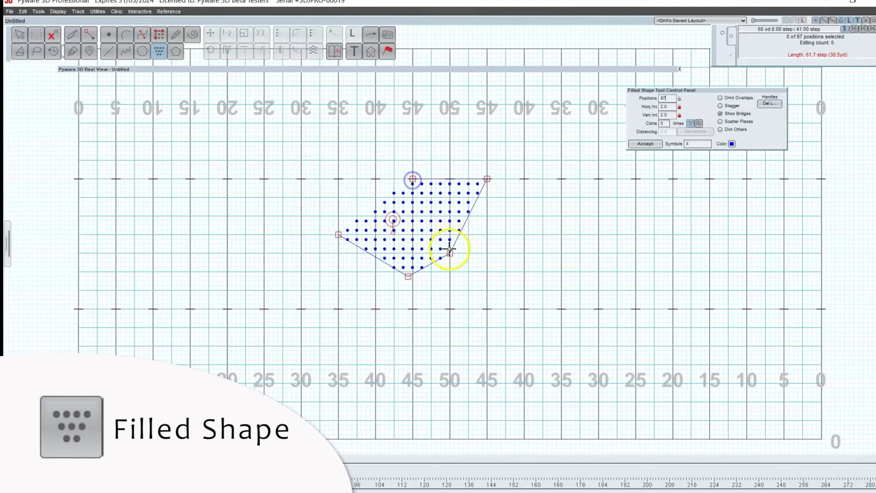
Step: Adjust the bottom, right and top-right vertices, then select the horizontal interval value
drag(408, 276, 394, 290)
drag(450, 254, 431, 290)
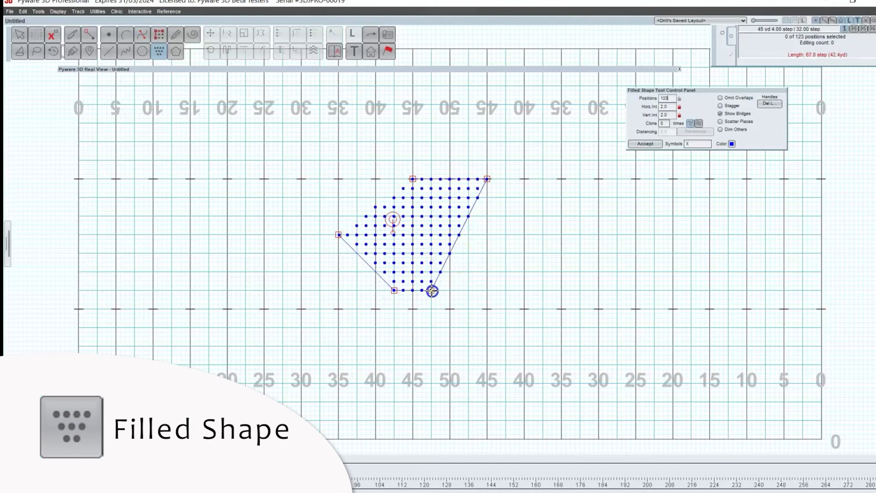
drag(486, 178, 487, 235)
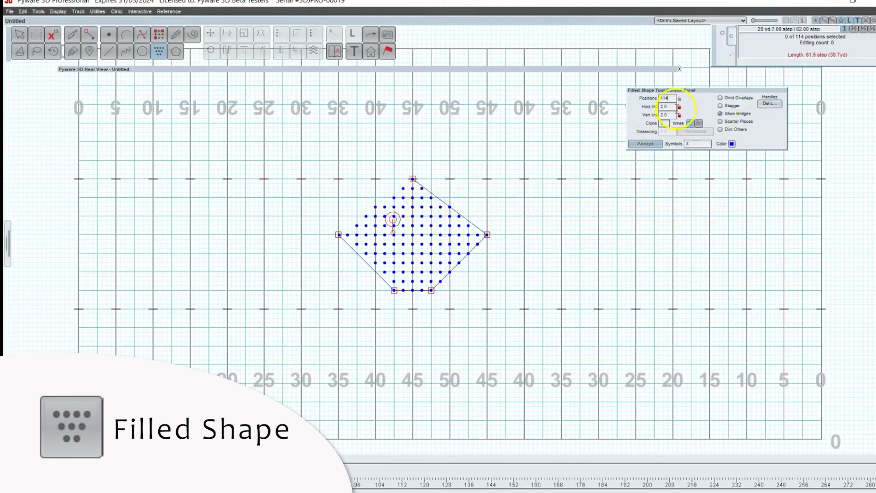
double_click(675, 106)
Step: Set the intervals to 4 for 31 positions, try one clone and remove it, then discard the shape
text(4)
click(664, 124)
text(1)
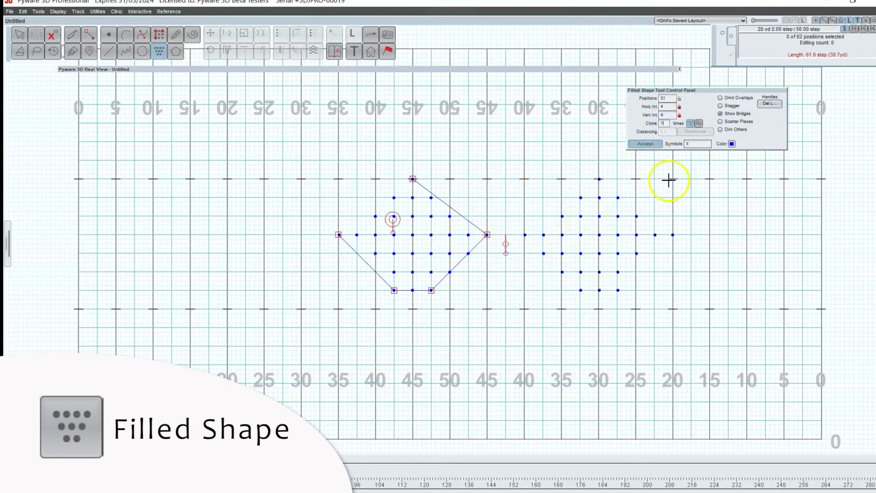
key(Escape)
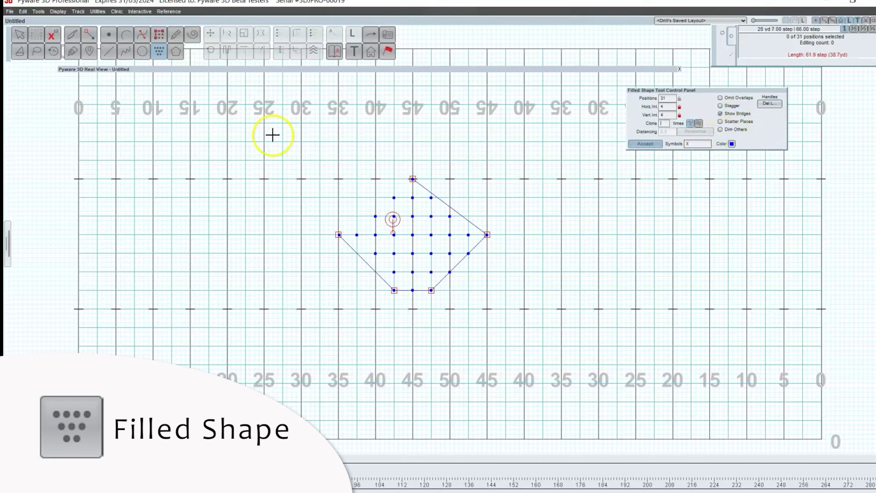
click(160, 52)
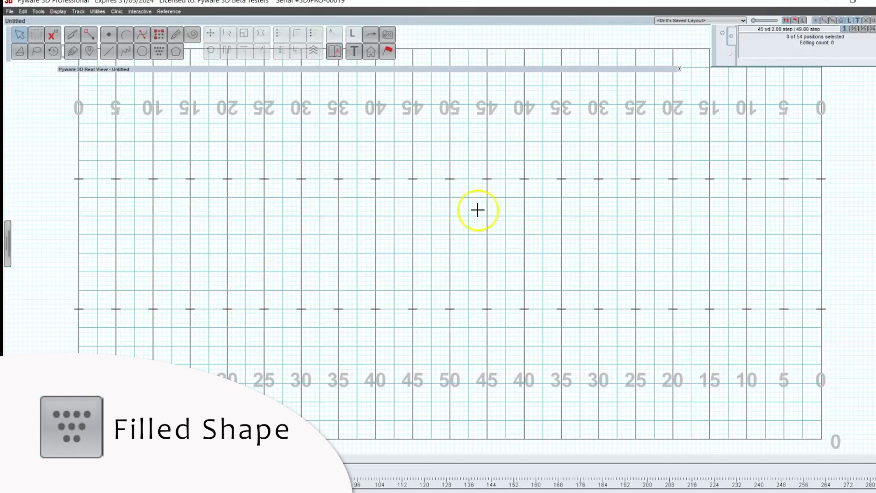
Step: Discard the unaccepted dotted shape by reselecting the Filled Shape tool, leaving the field empty
click(159, 51)
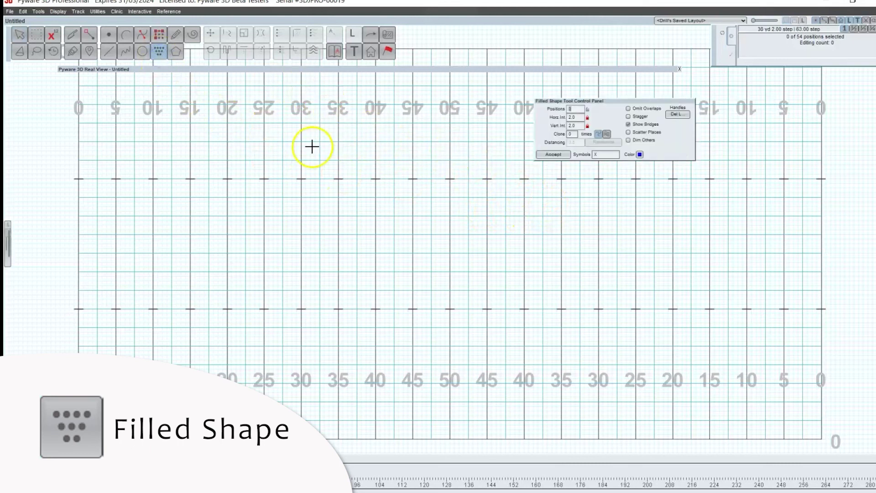
Step: Outline a wide shape across the back field from the left 10 to the right 5, then adjust its corners
click(209, 162)
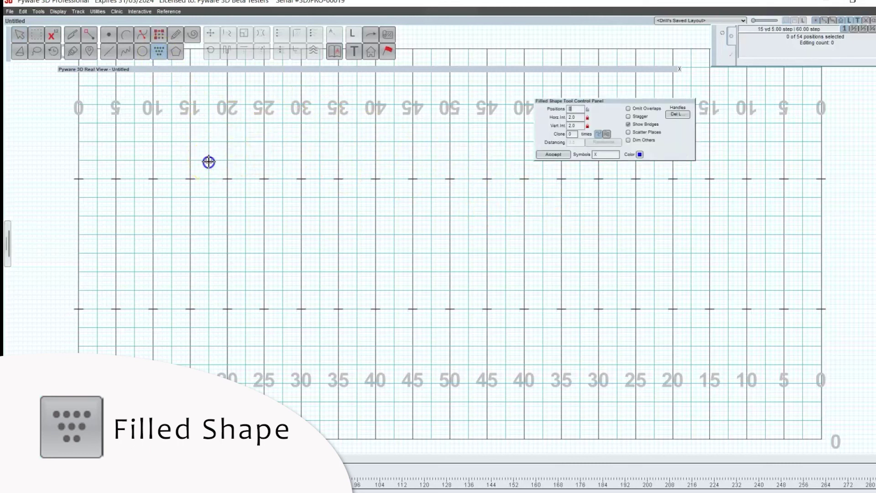
click(449, 105)
click(746, 128)
click(788, 229)
click(533, 258)
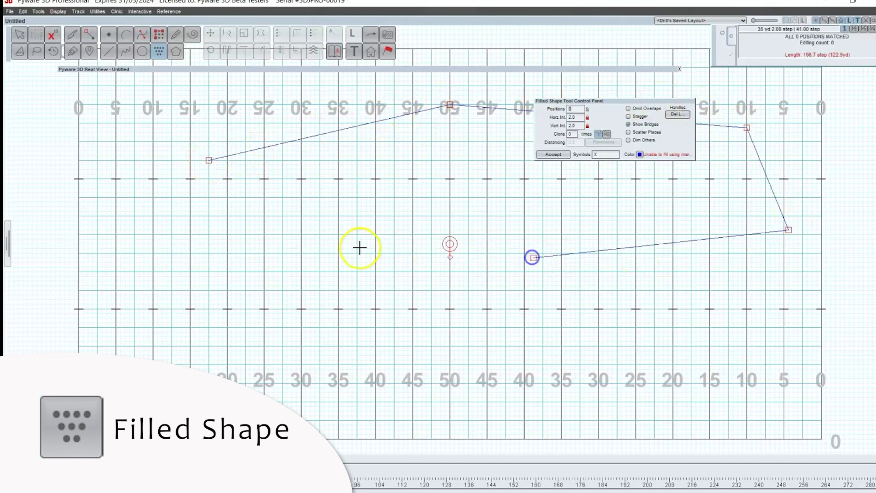
click(319, 249)
click(143, 215)
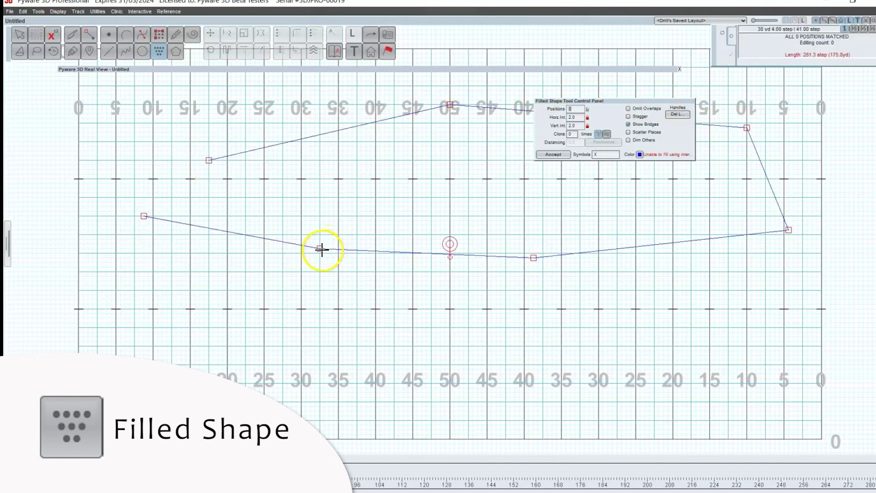
drag(321, 250, 238, 286)
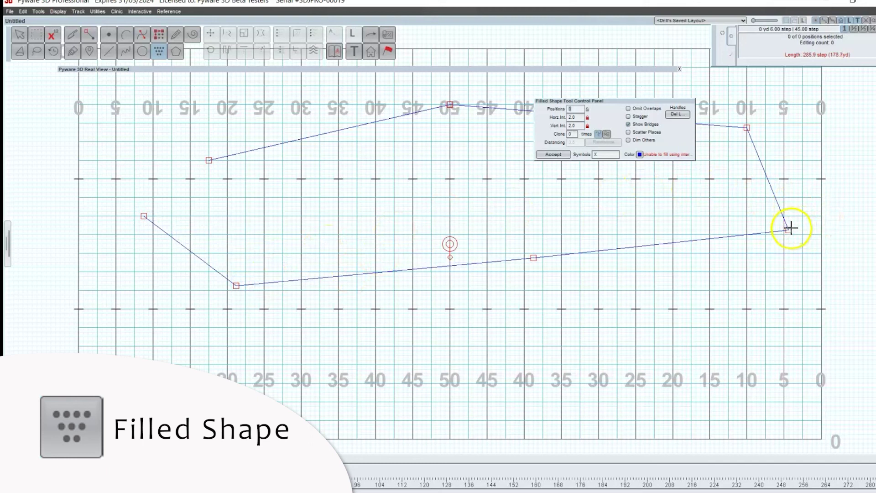
drag(790, 229, 743, 248)
Step: Set the shape's horizontal and vertical intervals to 8 steps
text(64)
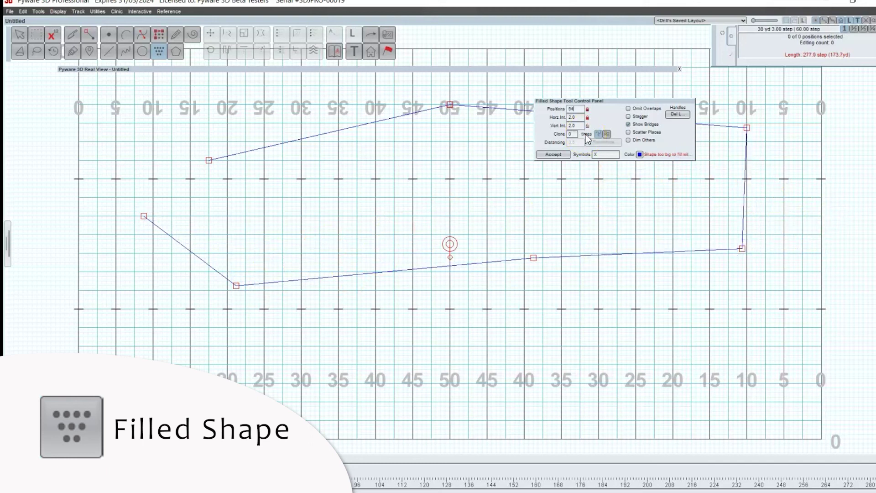
click(579, 116)
click(576, 125)
text(8)
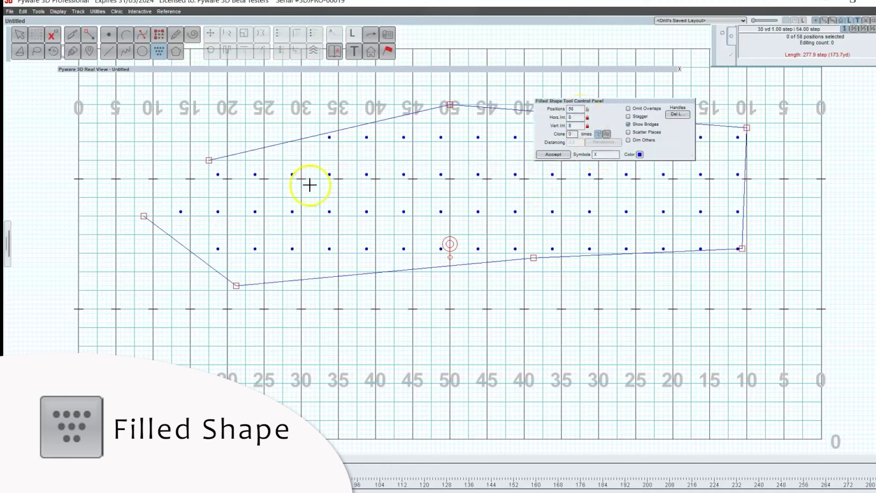
Step: Stretch the upper corners out toward the right 5 and left 15, lowering the lower-right corner
drag(740, 249, 774, 257)
drag(746, 127, 793, 128)
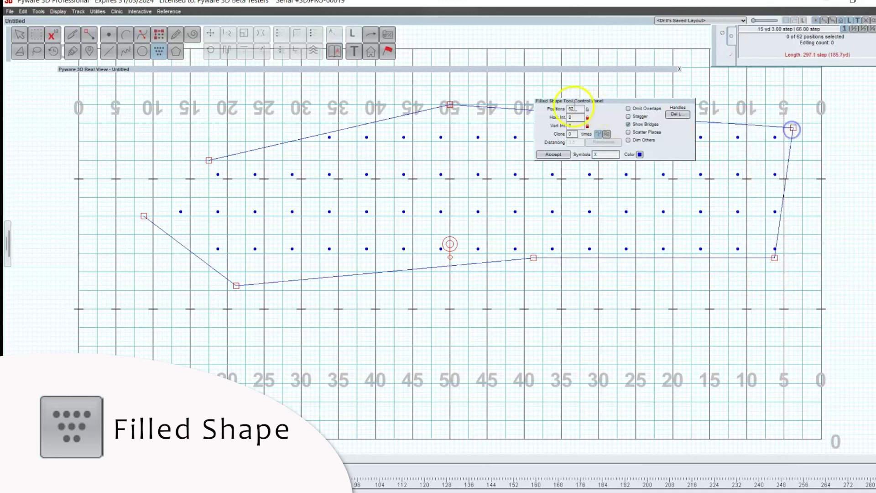
drag(208, 160, 171, 141)
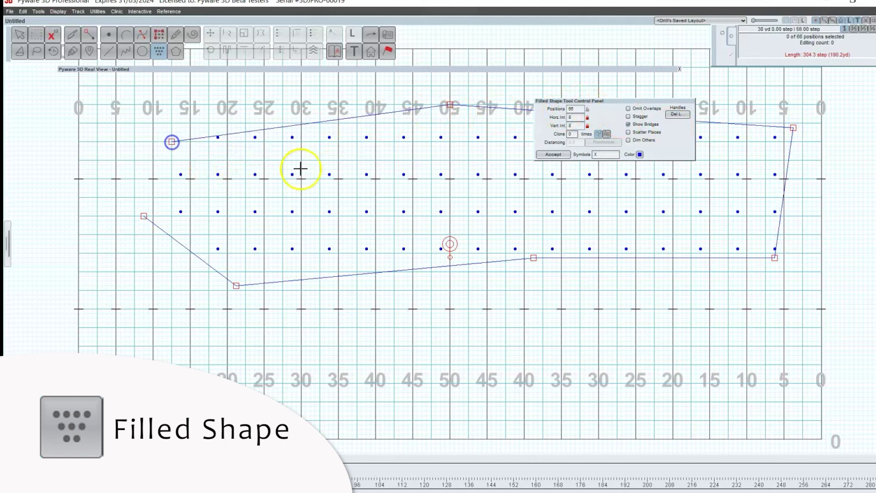
Step: Turn on Scatter Places with Clone 0 and Distancing 4
click(655, 136)
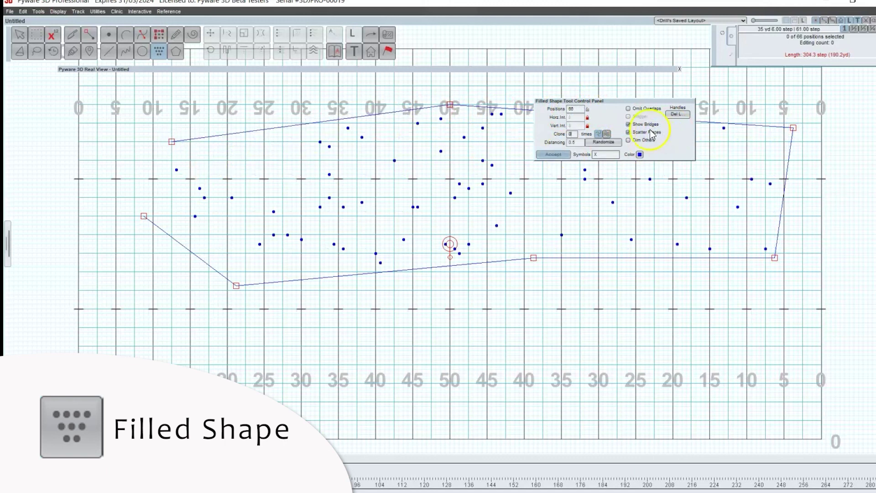
drag(617, 100, 439, 295)
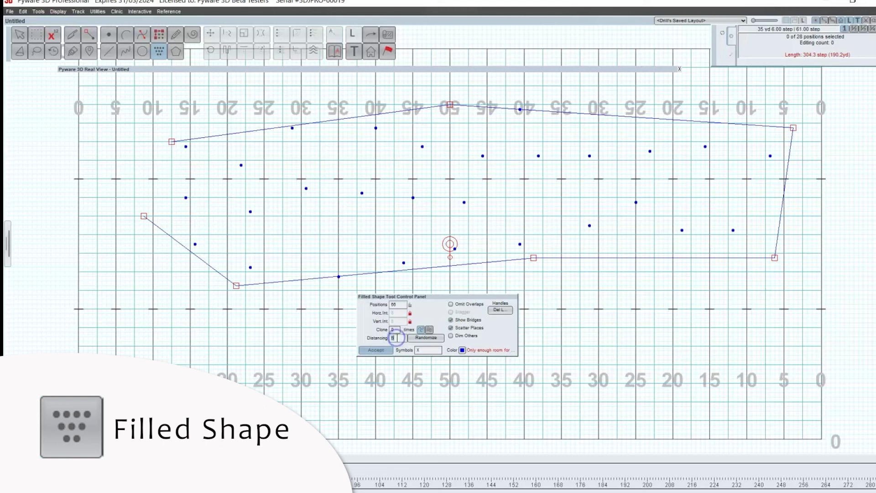
double_click(393, 328)
text(0)
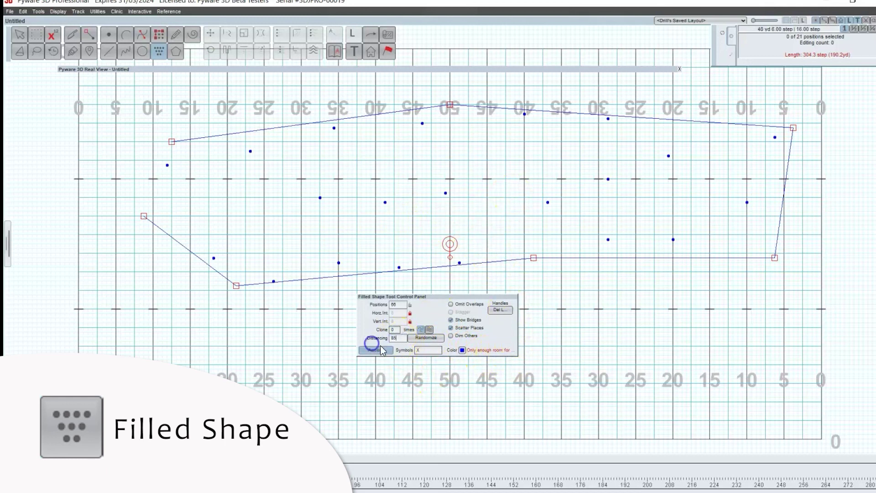
click(382, 350)
click(400, 336)
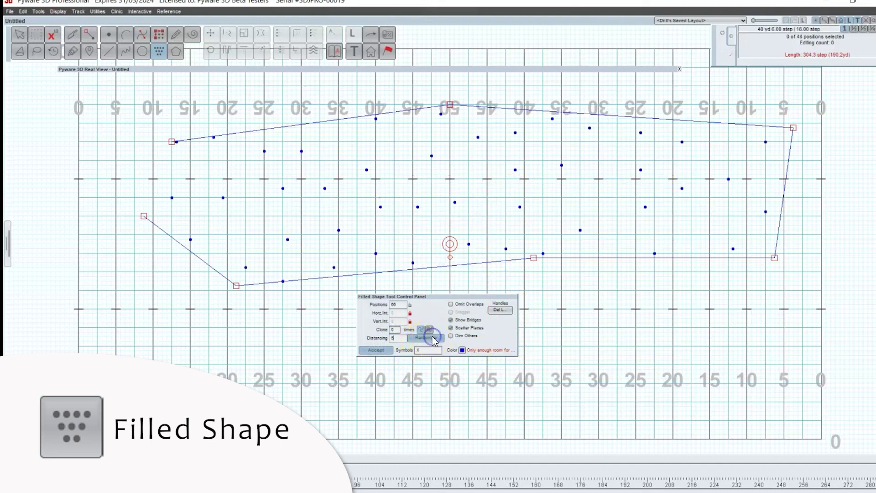
click(394, 339)
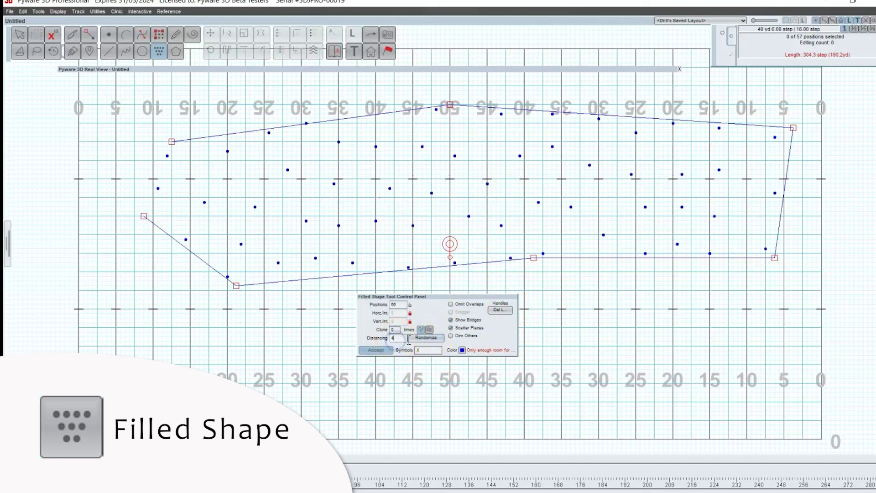
Step: Randomize the scatter a few times, lower the bottom-middle corner, and accept as X performers
click(424, 338)
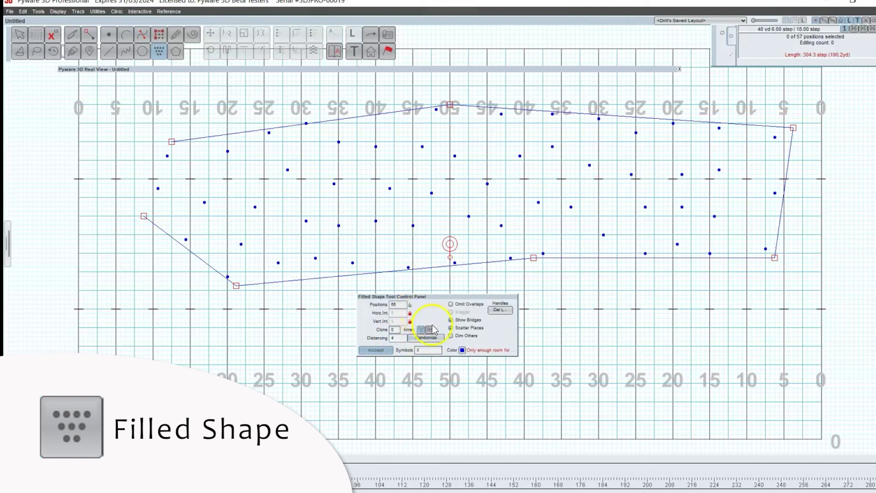
click(410, 305)
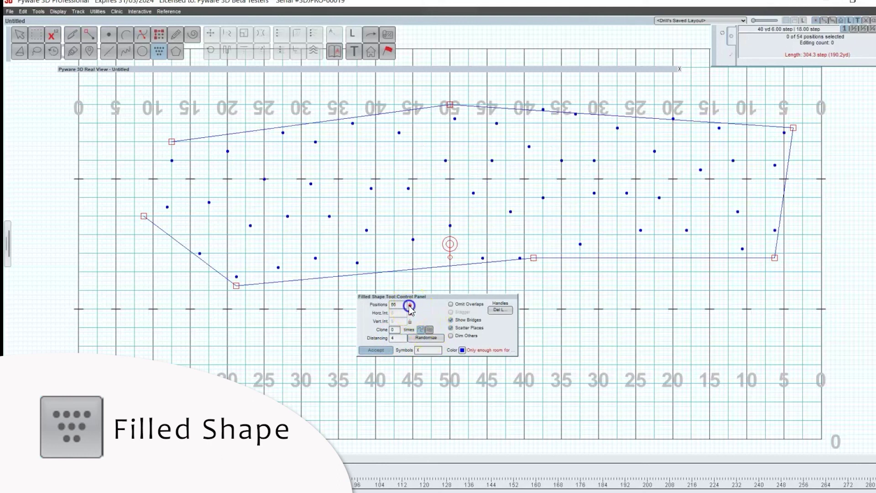
click(428, 340)
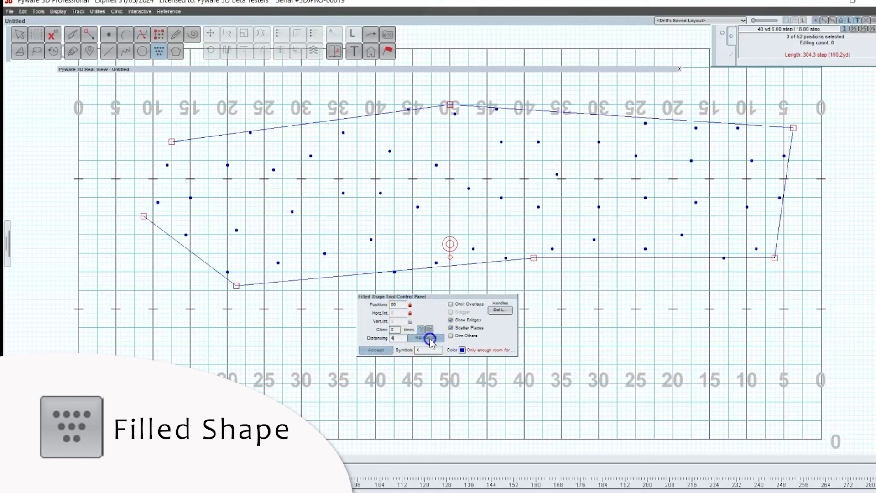
drag(533, 257, 551, 285)
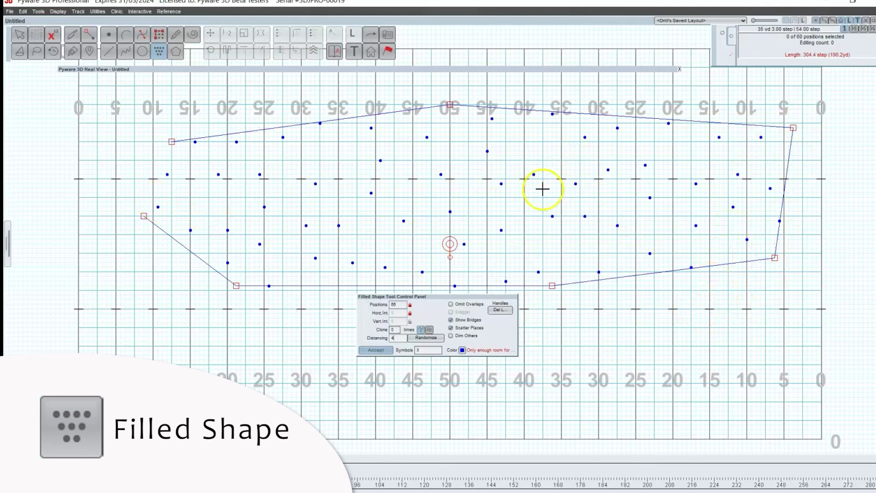
click(387, 350)
click(484, 70)
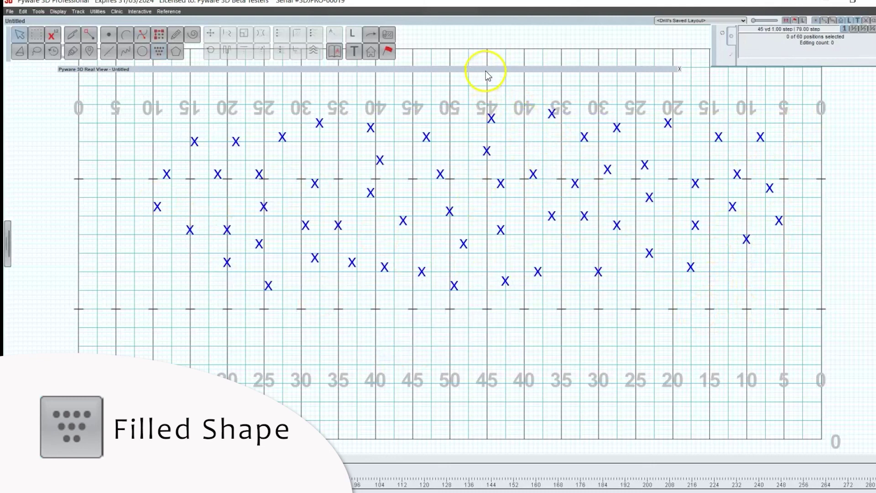